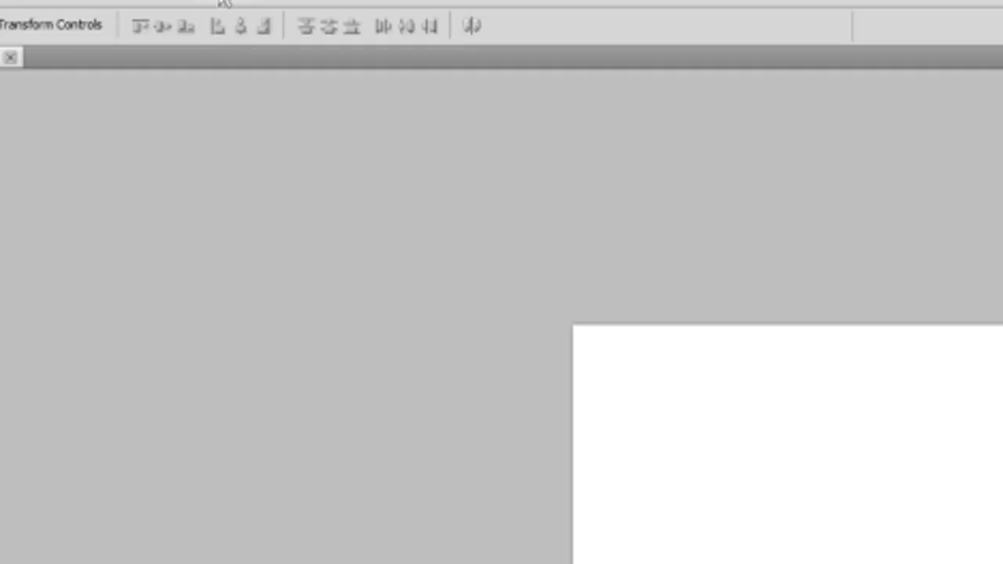
# Step: Show the Animation panel and set it to timeline mode
pyautogui.click(193, 1)
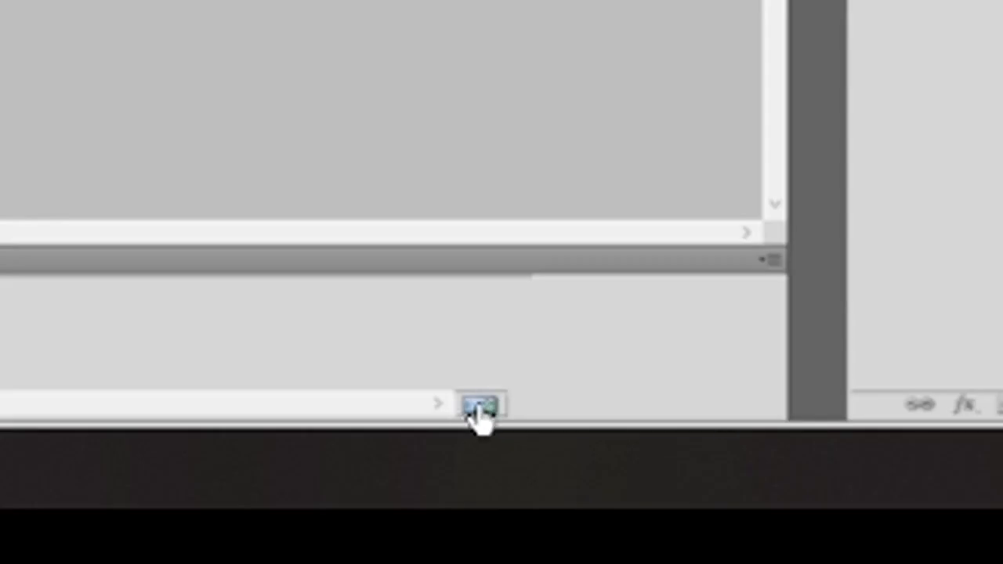
pyautogui.click(480, 408)
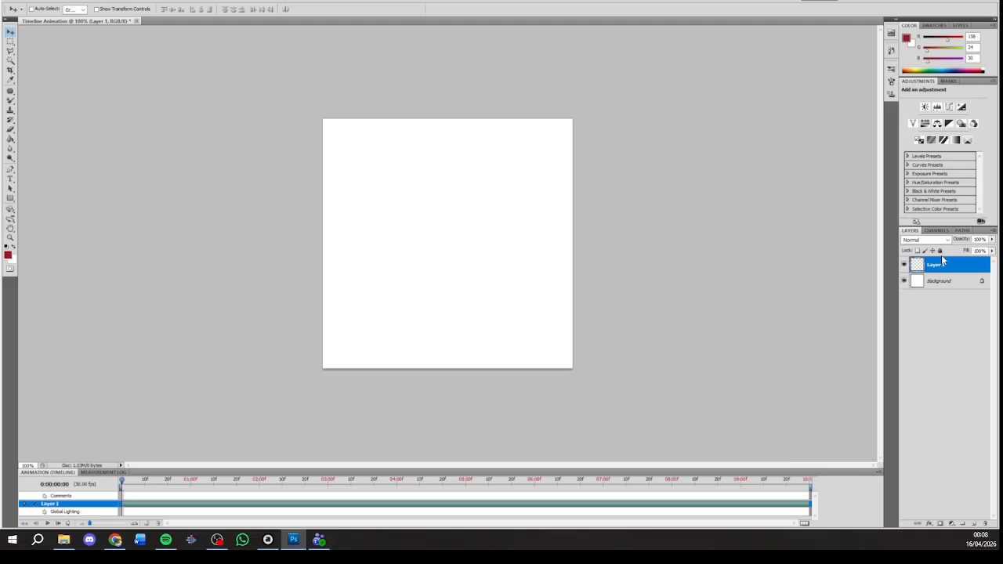
# Step: Draw a red square near the canvas's upper-left corner with the Rectangle tool
pyautogui.click(10, 198)
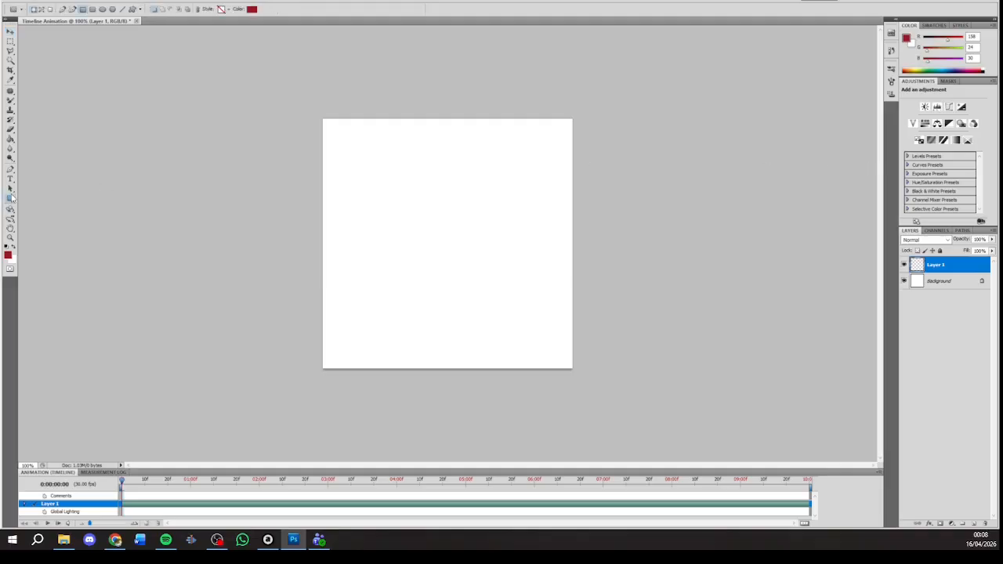
pyautogui.click(10, 198)
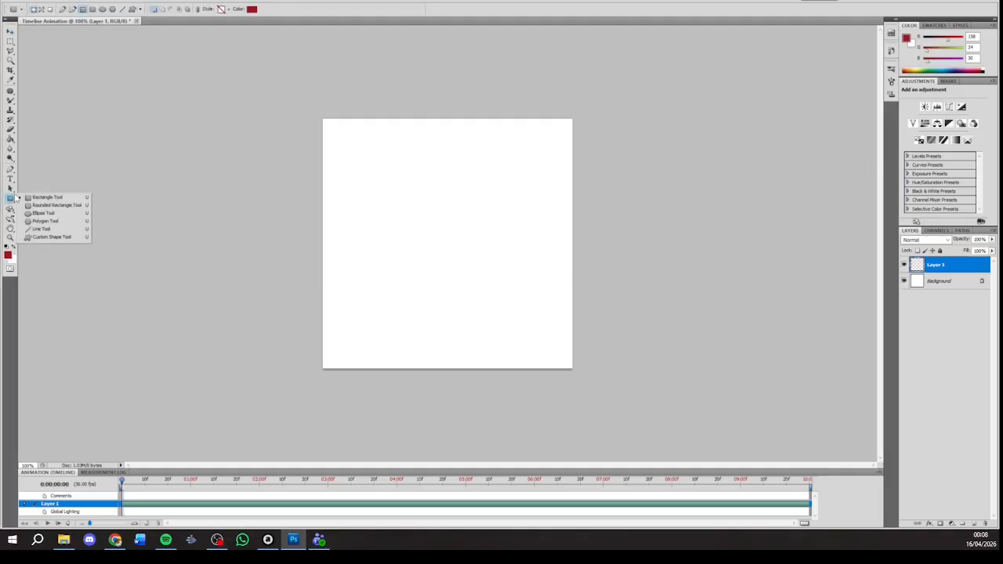
pyautogui.click(11, 42)
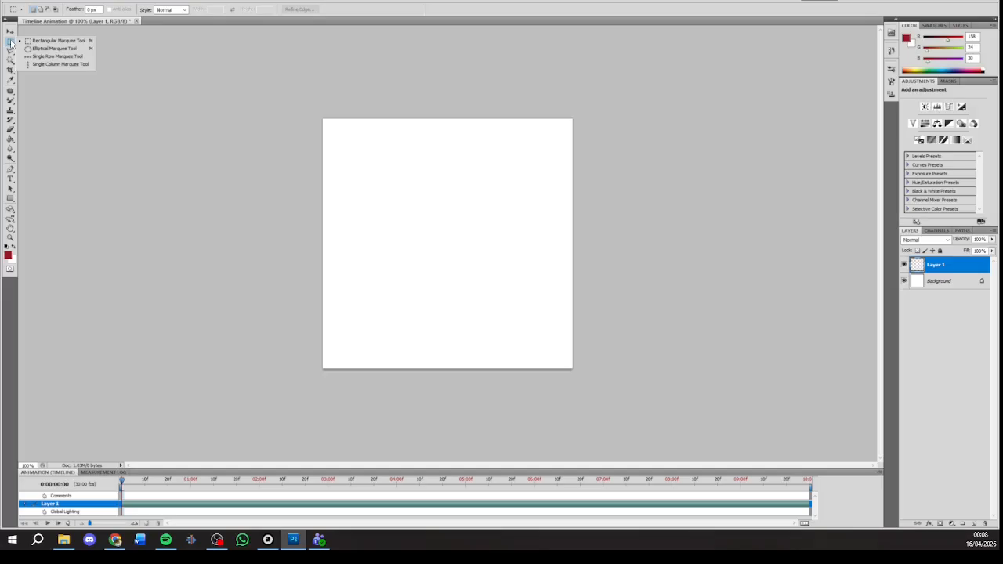
pyautogui.click(10, 200)
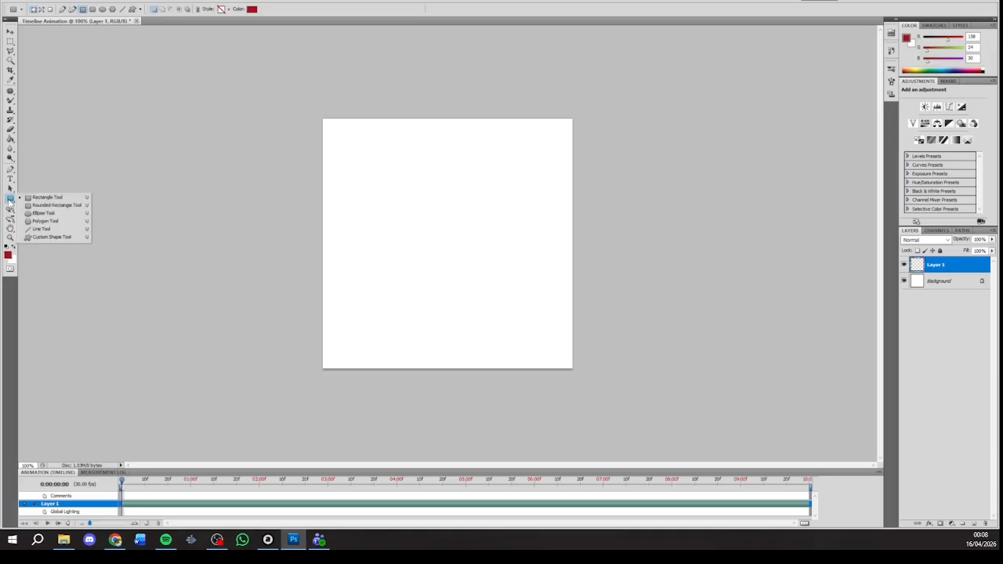
pyautogui.click(10, 203)
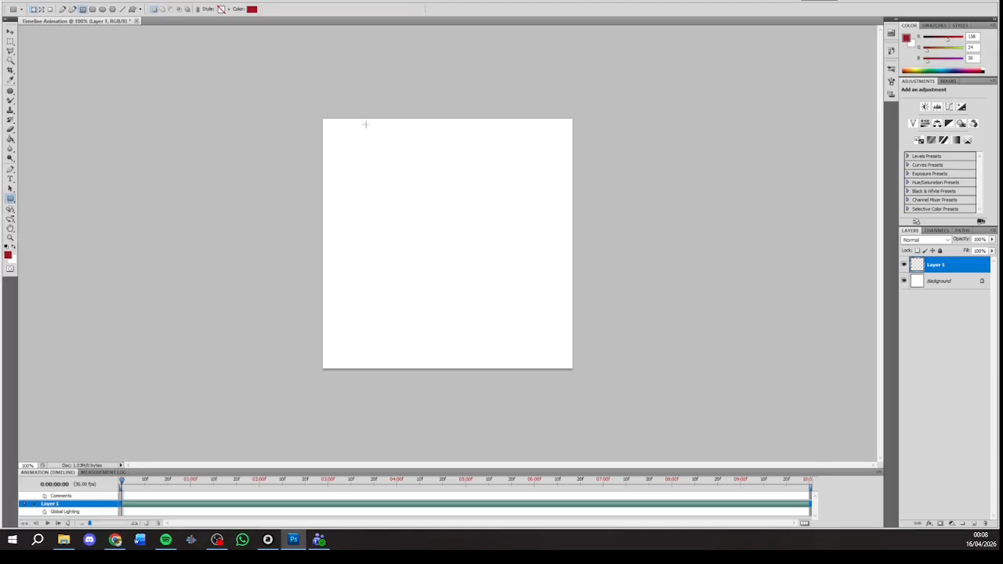
pyautogui.moveTo(338, 127); pyautogui.dragTo(381, 169)
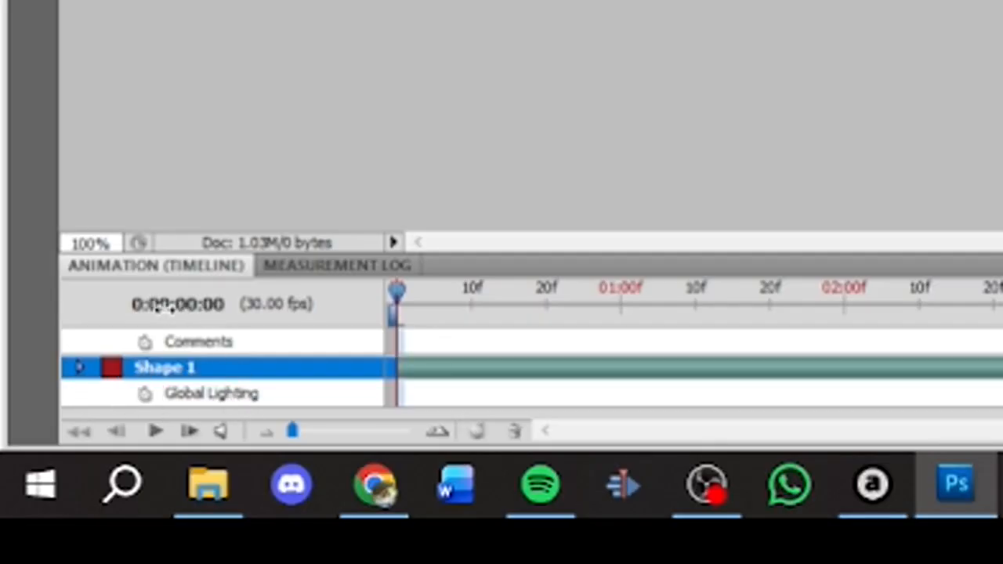
# Step: Turn on position animation for the Shape 1 layer and set a keyframe at 0:00:00:00
pyautogui.click(80, 368)
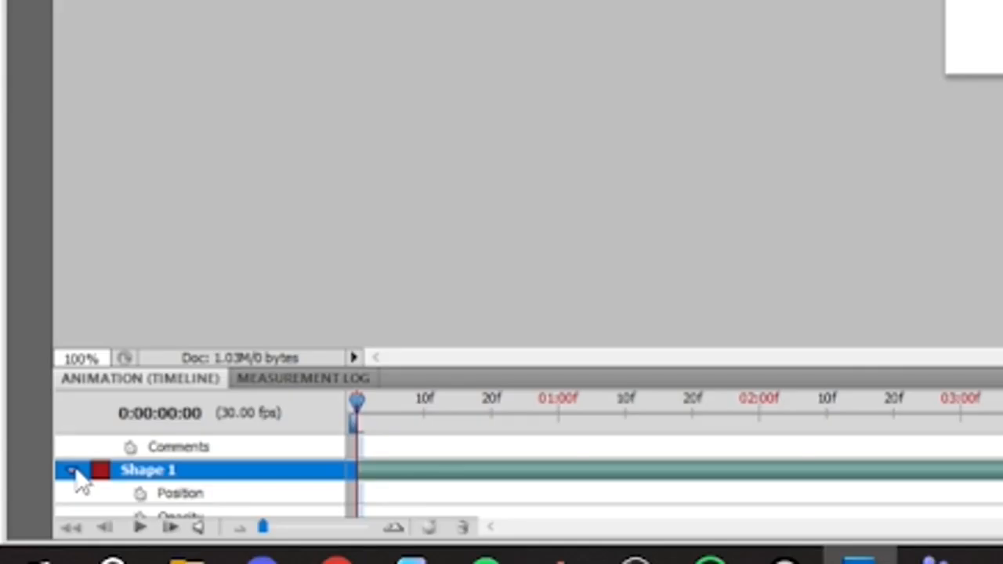
pyautogui.click(142, 495)
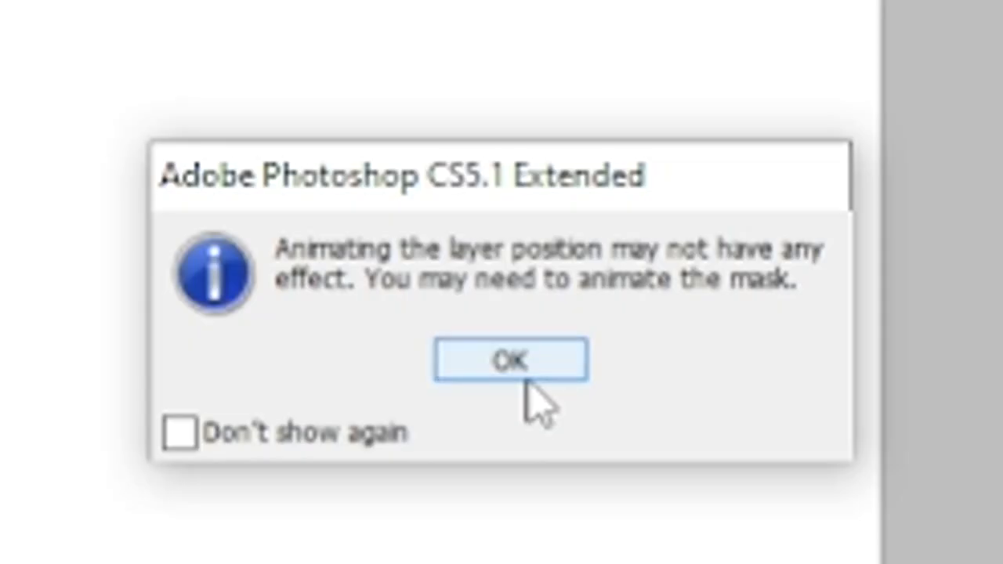
pyautogui.click(524, 375)
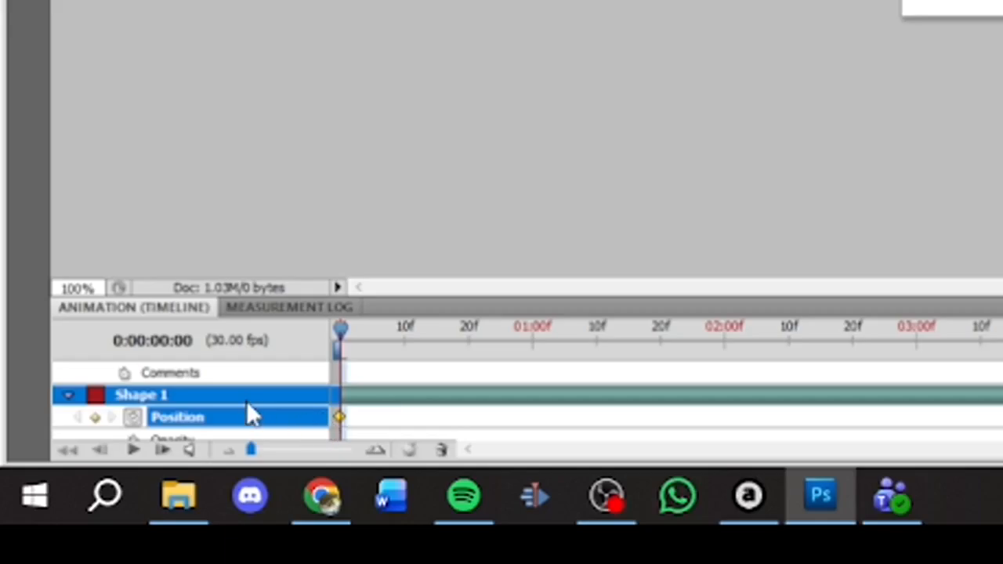
pyautogui.click(342, 331)
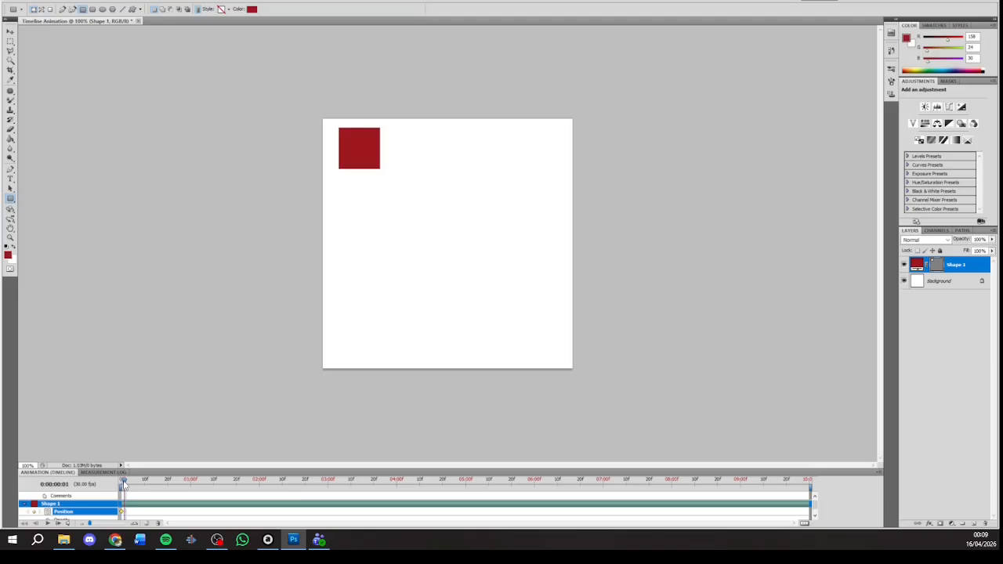
pyautogui.moveTo(123, 484); pyautogui.dragTo(121, 485)
# Step: At 01:00f on the timeline, move the red square across to the canvas's upper-right corner to set a second position keyframe
pyautogui.moveTo(122, 484); pyautogui.dragTo(191, 479)
pyautogui.moveTo(190, 479); pyautogui.dragTo(121, 479)
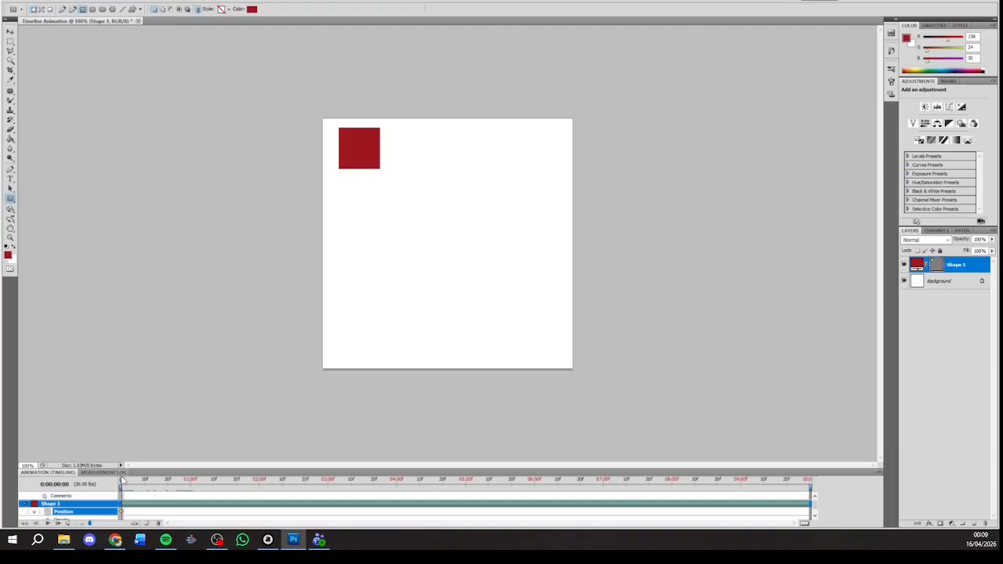
pyautogui.moveTo(122, 480); pyautogui.dragTo(190, 482)
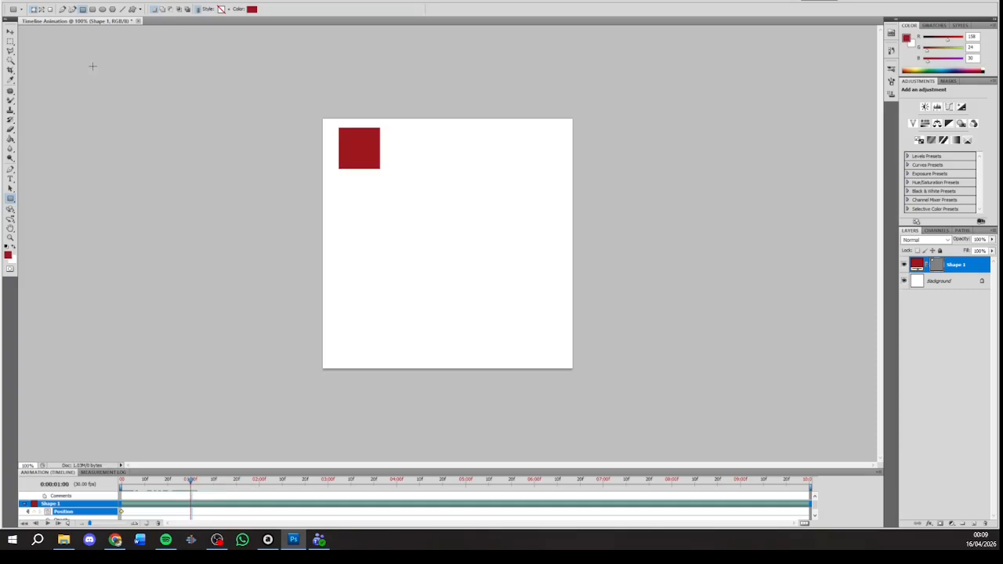
pyautogui.click(10, 32)
pyautogui.moveTo(351, 155); pyautogui.dragTo(533, 156)
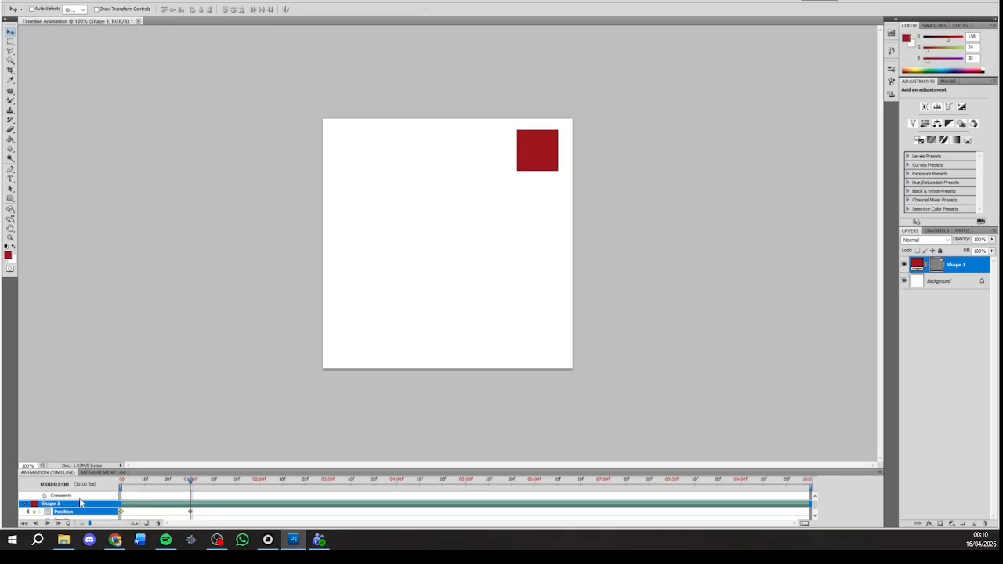
# Step: Return to the start of the timeline and play back the Shape 1 animation
pyautogui.press('space')
pyautogui.moveTo(204, 483); pyautogui.dragTo(121, 484)
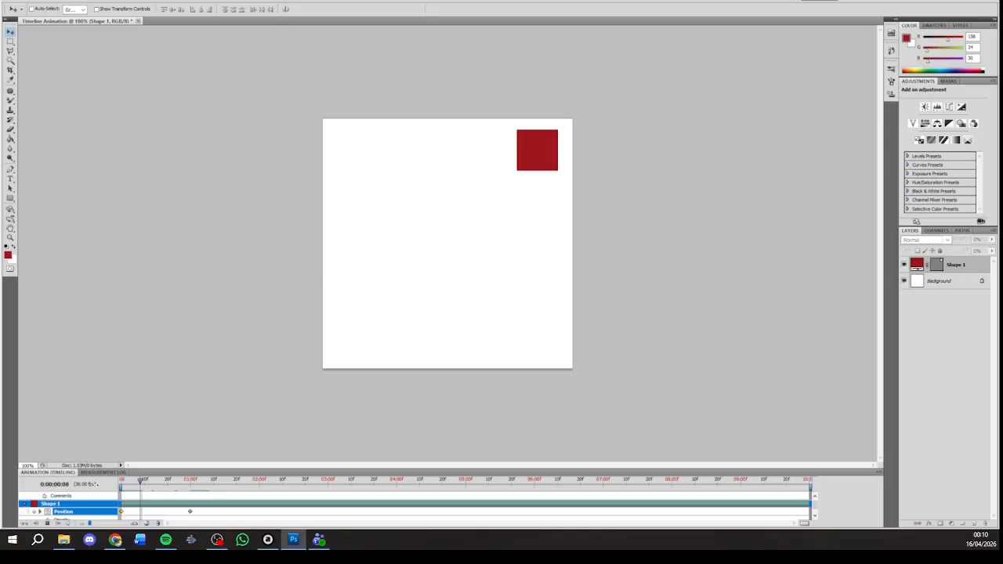
pyautogui.press('space')
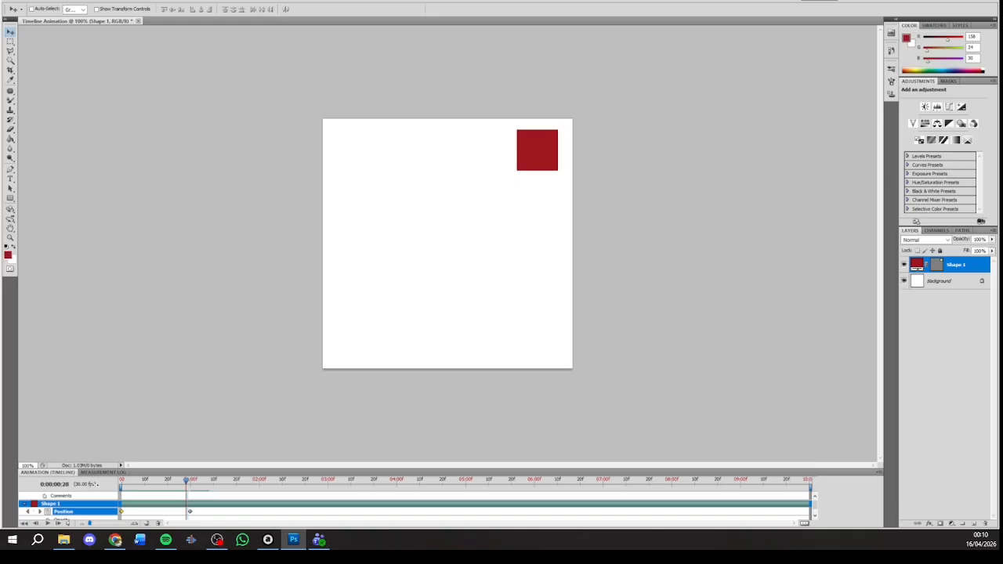
# Step: Delete the Shape 1 layer
pyautogui.rightClick(956, 265)
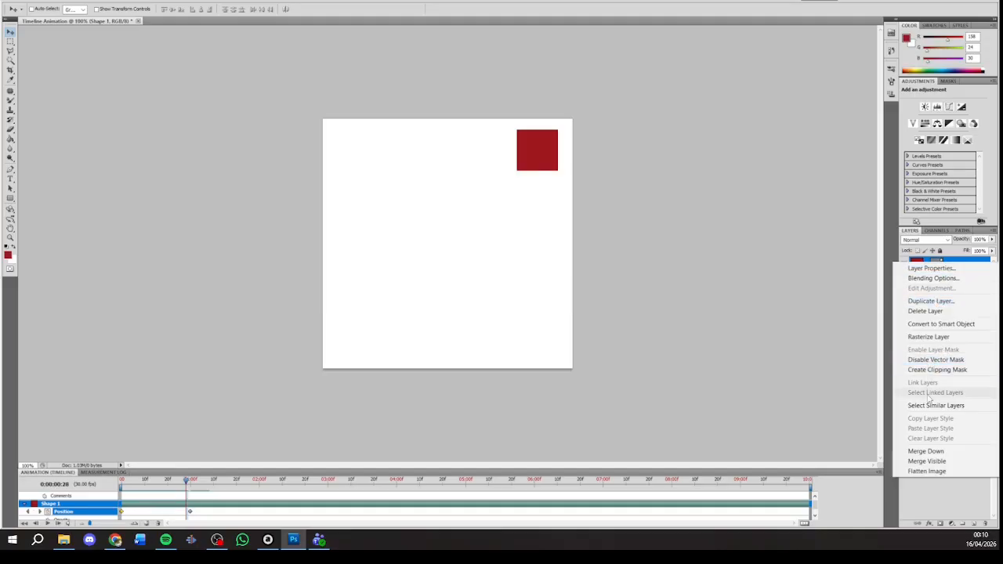
# Step: Marquee-select a square near the upper-left corner of the Background layer, fill it with red and clear the selection
pyautogui.click(10, 41)
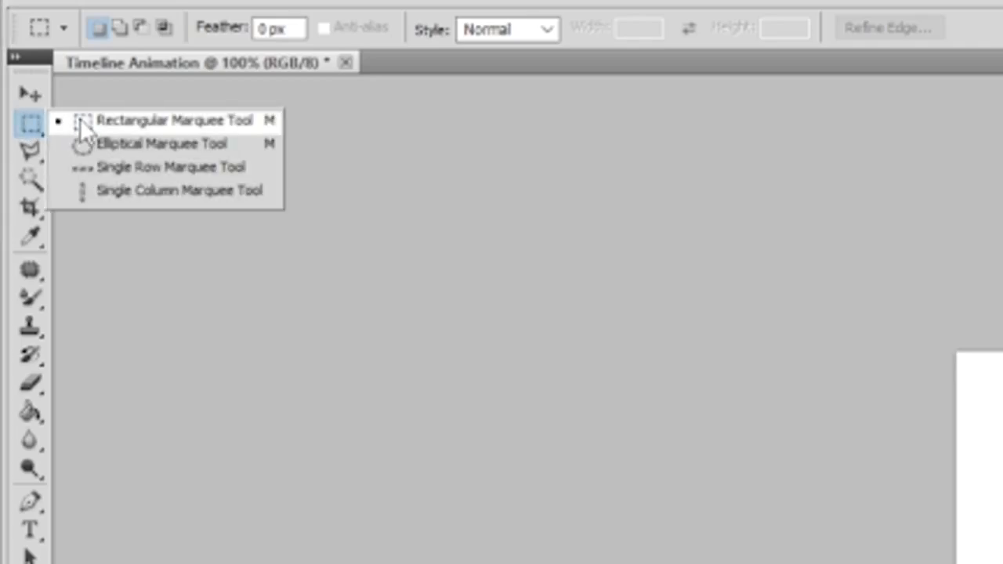
pyautogui.click(34, 96)
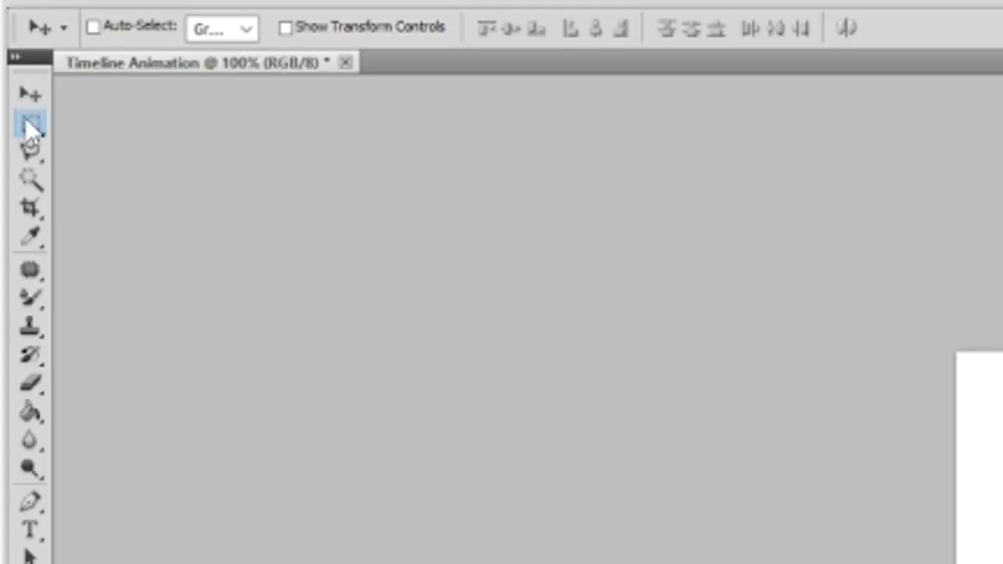
pyautogui.click(28, 125)
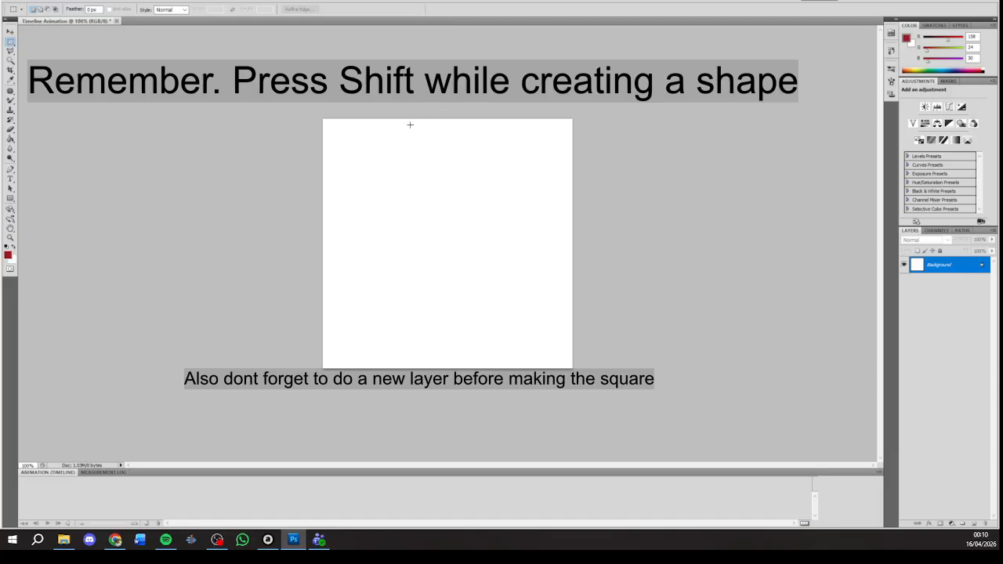
pyautogui.moveTo(331, 129); pyautogui.dragTo(380, 169)
pyautogui.click(11, 139)
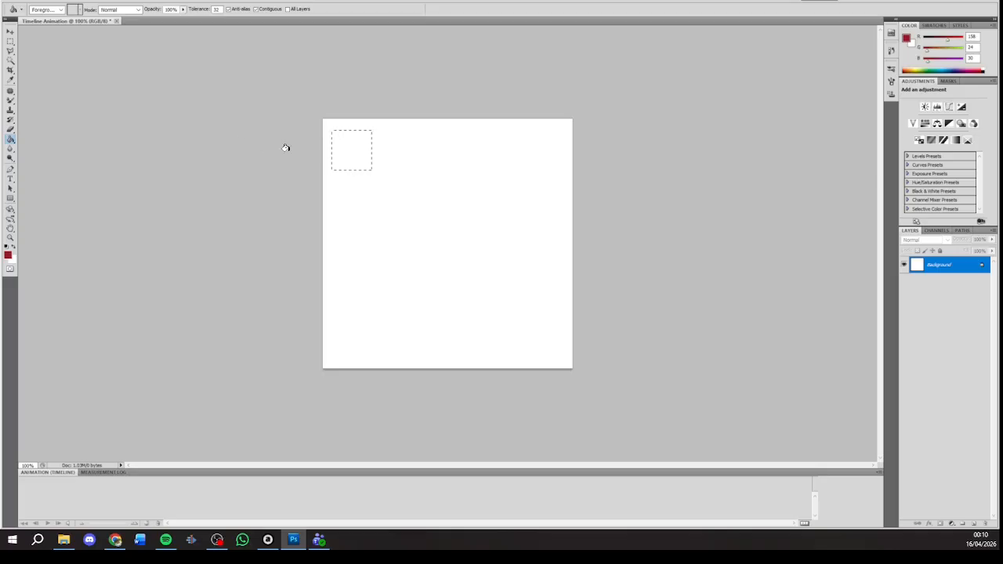
pyautogui.click(341, 150)
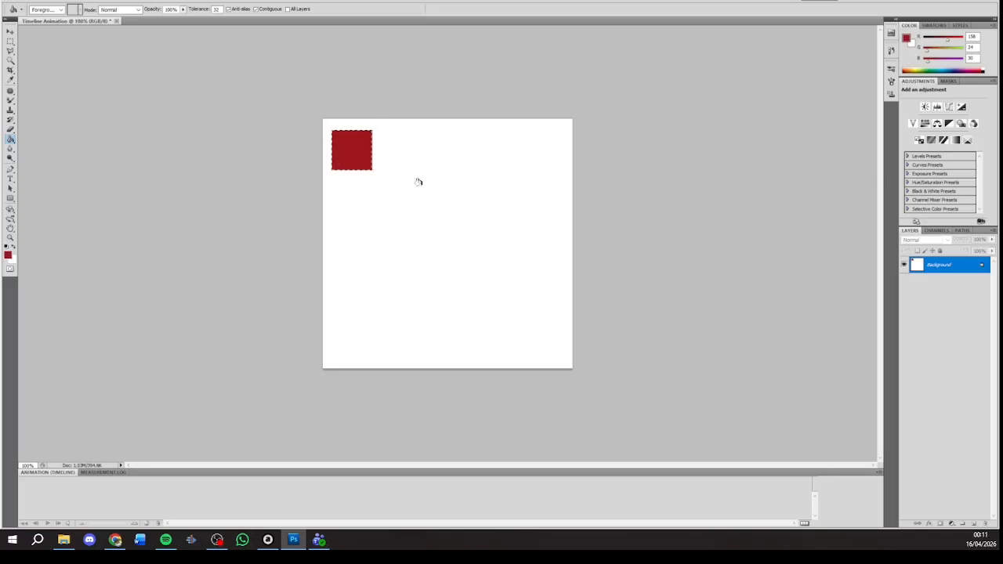
pyautogui.hotkey('ctrl', 'd')
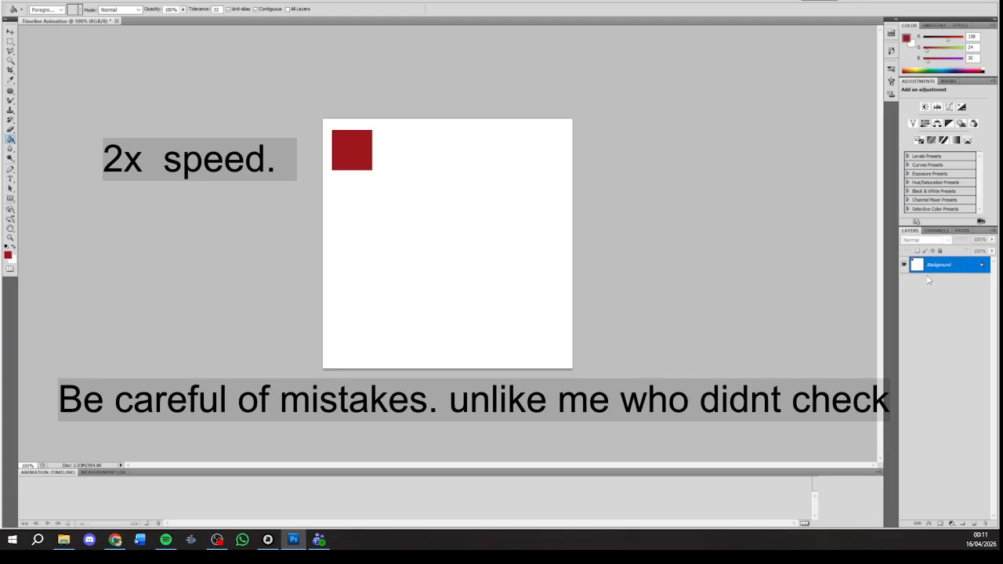
# Step: Undo the red fill and the square selection on the Background layer
pyautogui.hotkey('ctrl', 'z')
pyautogui.hotkey('ctrl', 'alt', 'z')
pyautogui.hotkey('ctrl', 'alt', 'z')
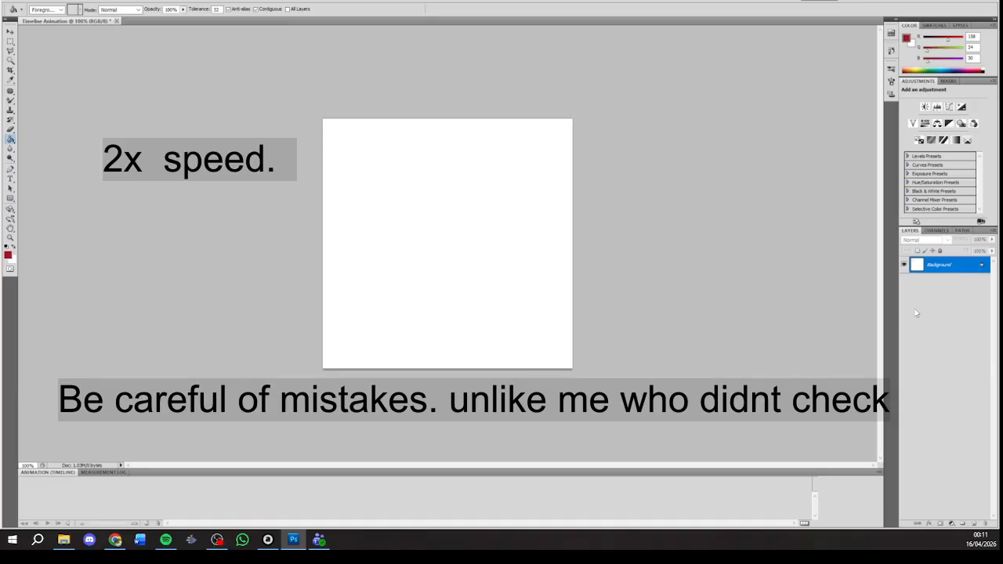
# Step: Add a new layer above the Background and name it Square
pyautogui.click(973, 523)
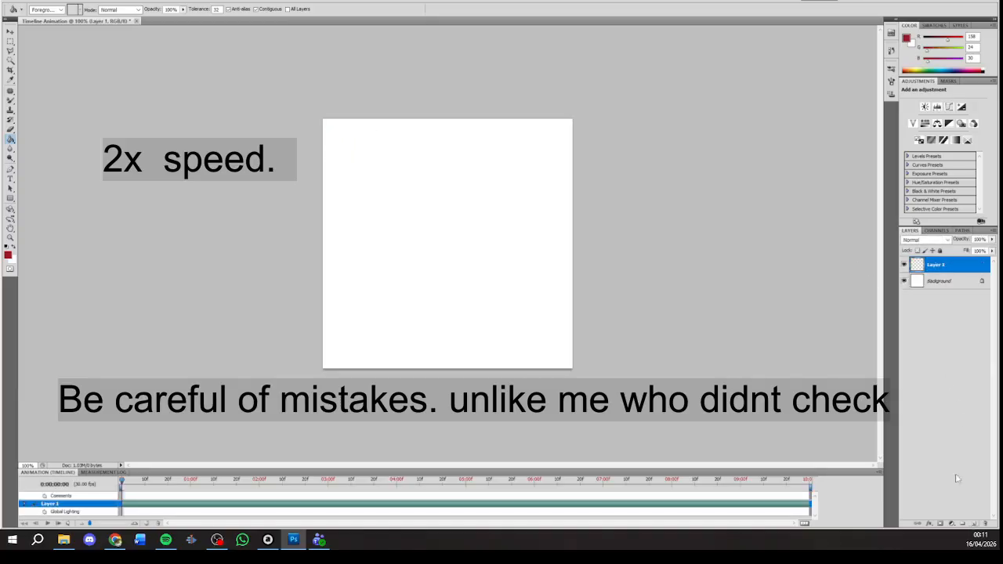
pyautogui.doubleClick(937, 265)
pyautogui.press('Return')
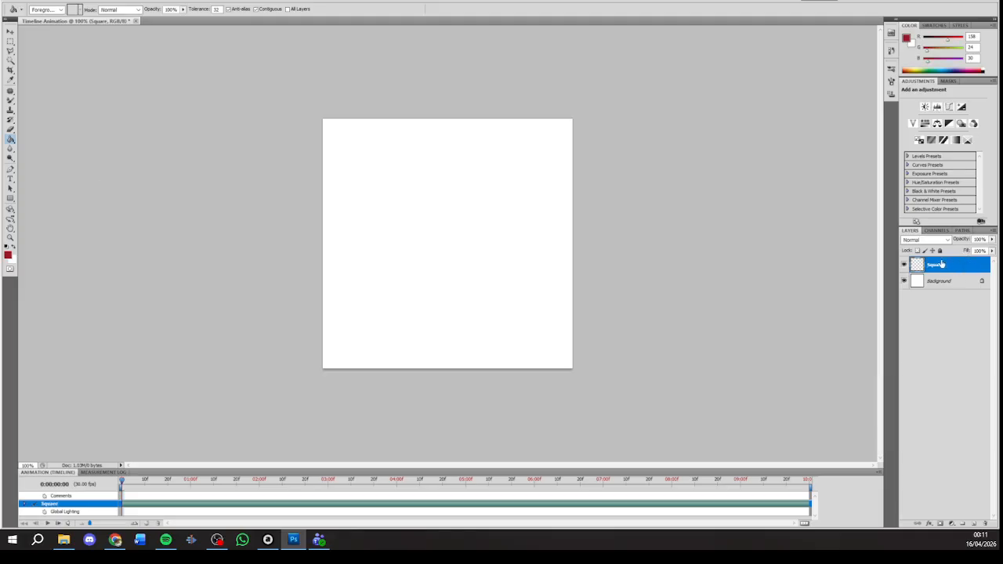
# Step: On the Square layer, marquee-select a square near the canvas's upper-left corner, fill it with red and deselect it
pyautogui.click(11, 40)
pyautogui.click(33, 40)
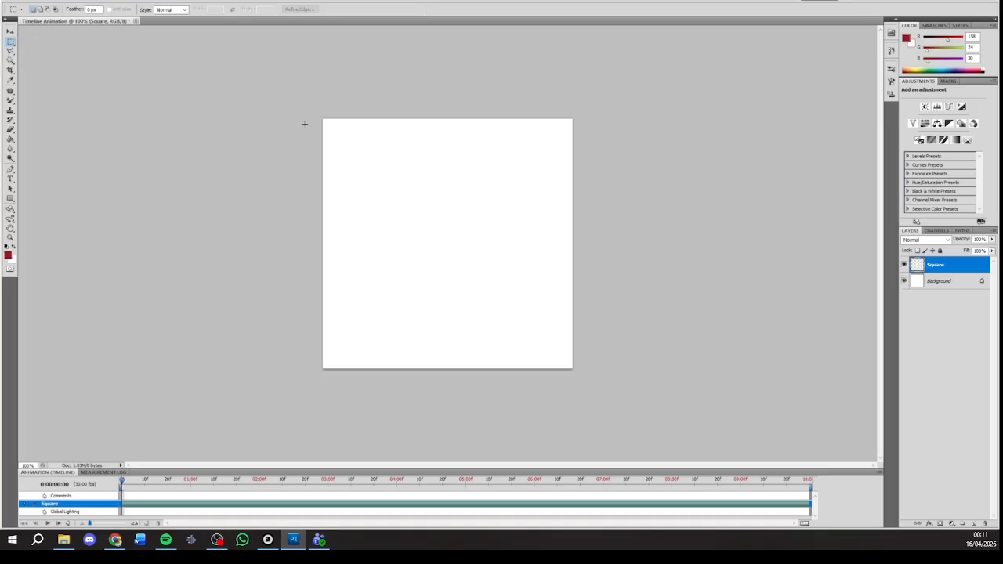
pyautogui.moveTo(336, 126); pyautogui.dragTo(410, 165)
pyautogui.click(10, 139)
pyautogui.click(358, 137)
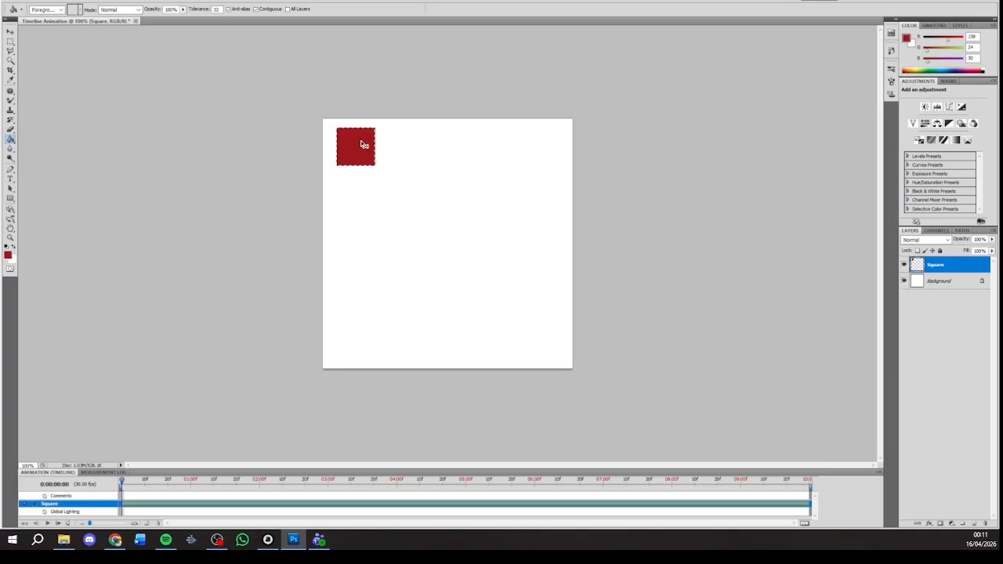
pyautogui.hotkey('ctrl', 'd')
# Step: Expand the Square layer's timeline properties and enable position animation with a keyframe at 0:00:00:00
pyautogui.click(24, 506)
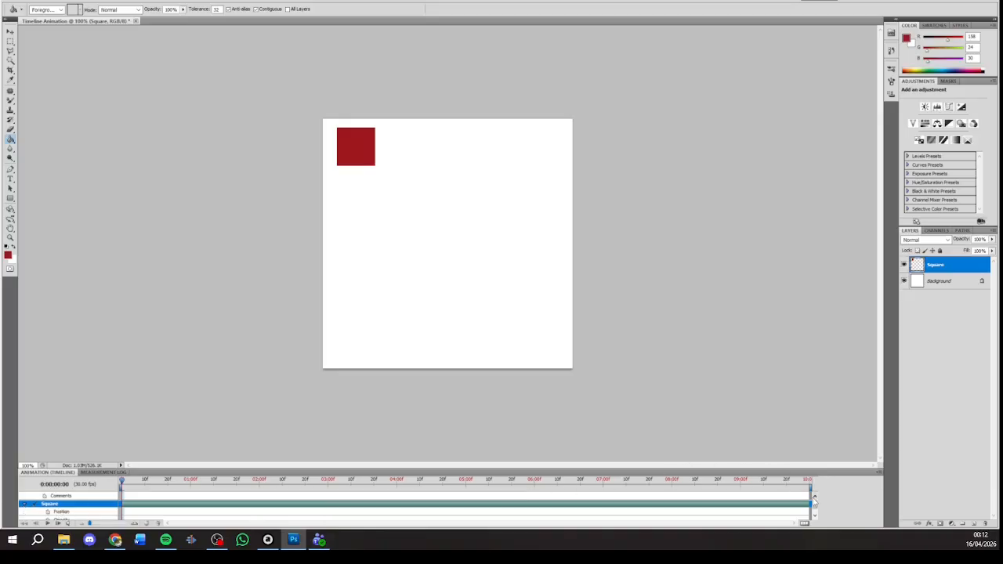
pyautogui.scroll(-1, 815, 505)
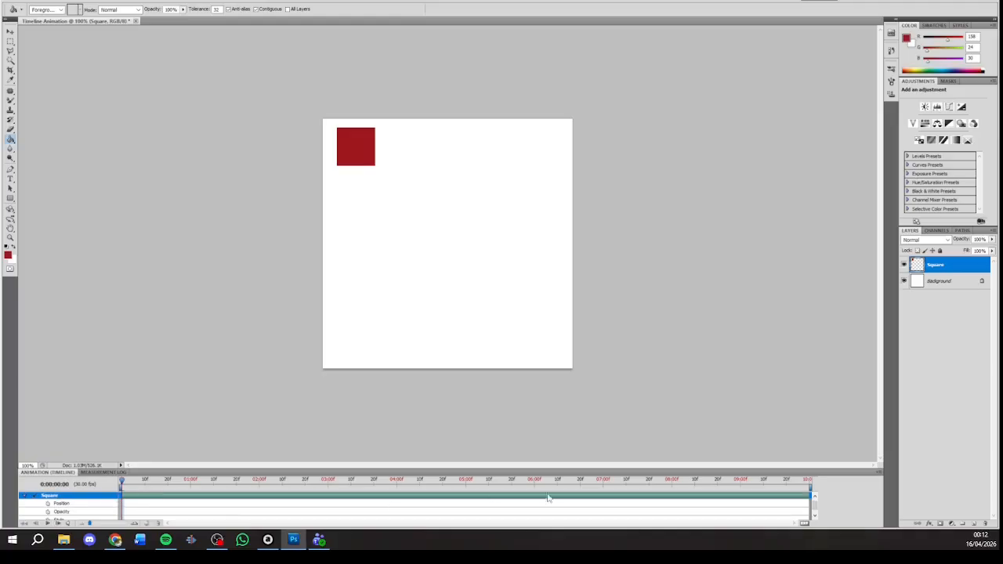
pyautogui.scroll(-1, 668, 504)
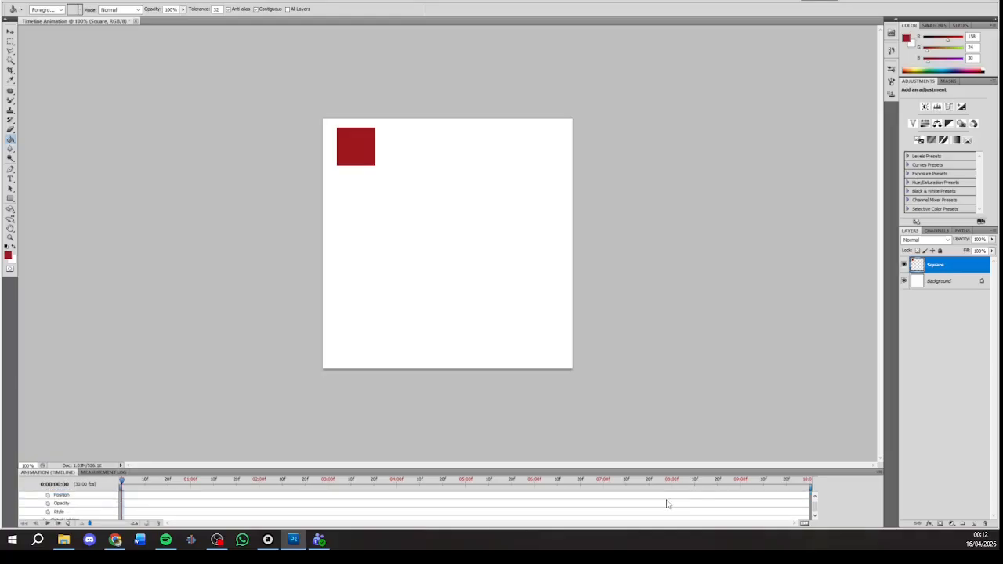
pyautogui.scroll(1, 667, 504)
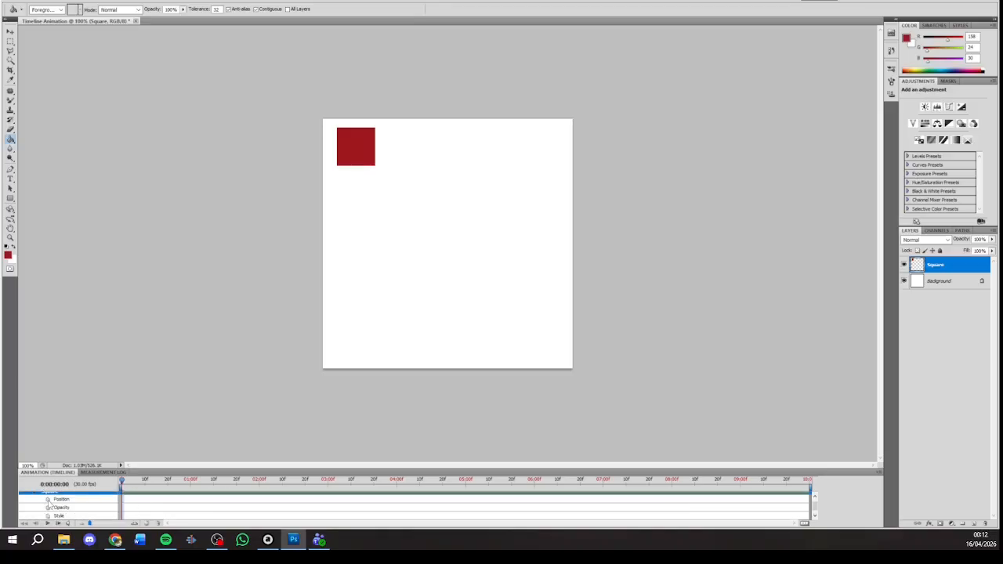
pyautogui.click(48, 499)
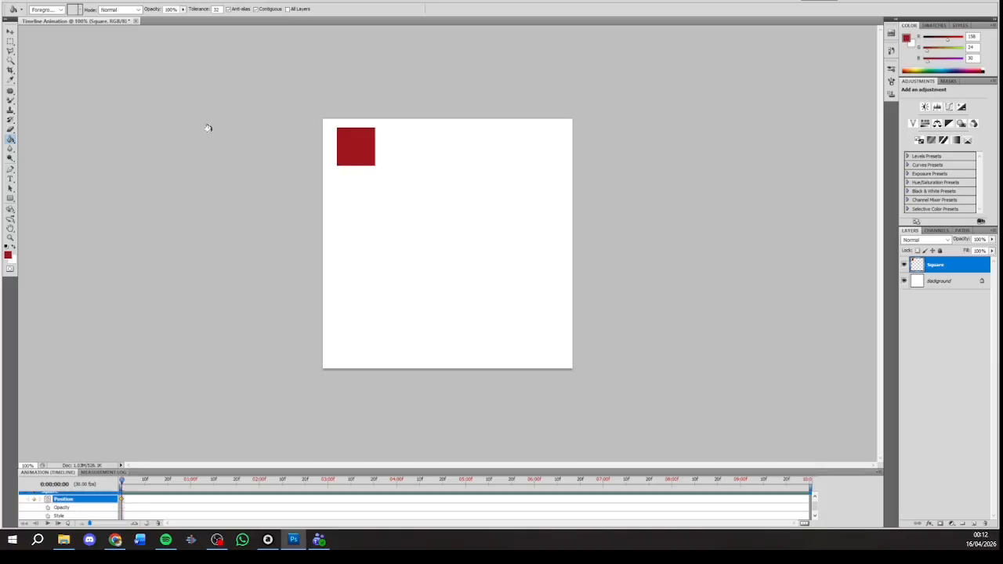
# Step: At 01:00f on the timeline, move the Square layer's red square to the canvas's upper-right corner to set its second position keyframe
pyautogui.click(10, 32)
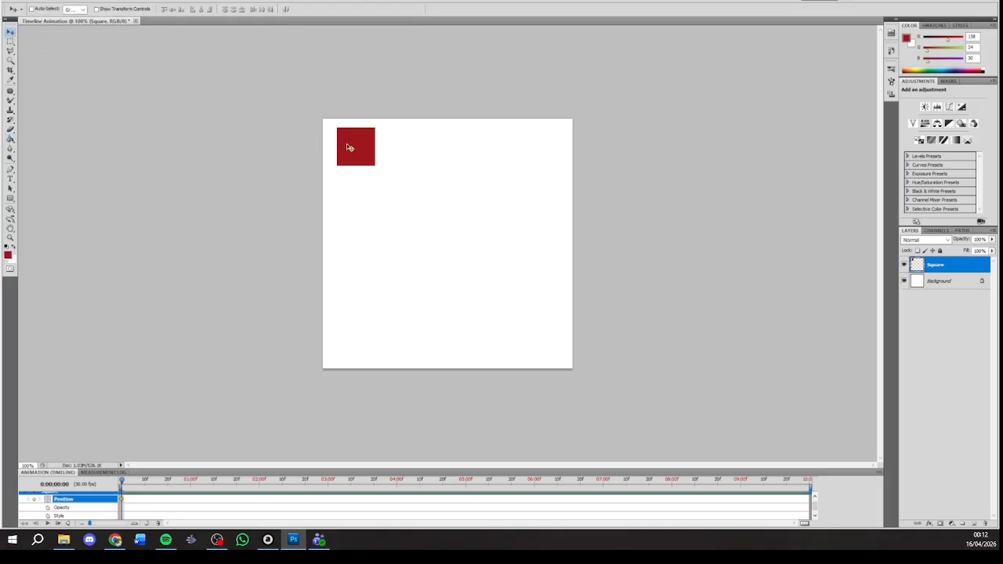
pyautogui.moveTo(353, 148); pyautogui.dragTo(529, 149)
pyautogui.moveTo(527, 161); pyautogui.dragTo(356, 161)
pyautogui.moveTo(124, 483); pyautogui.dragTo(190, 483)
pyautogui.moveTo(357, 148); pyautogui.dragTo(528, 145)
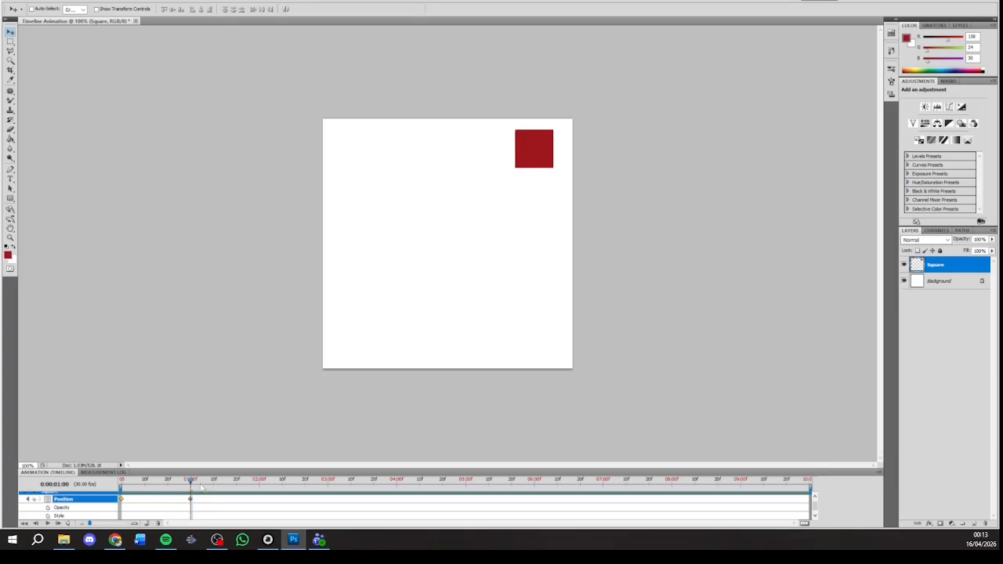
# Step: Preview the square's movement from 0:00:00:00 and stop playback at 0:00:01:08, just past the second position keyframe
pyautogui.moveTo(191, 481); pyautogui.dragTo(122, 484)
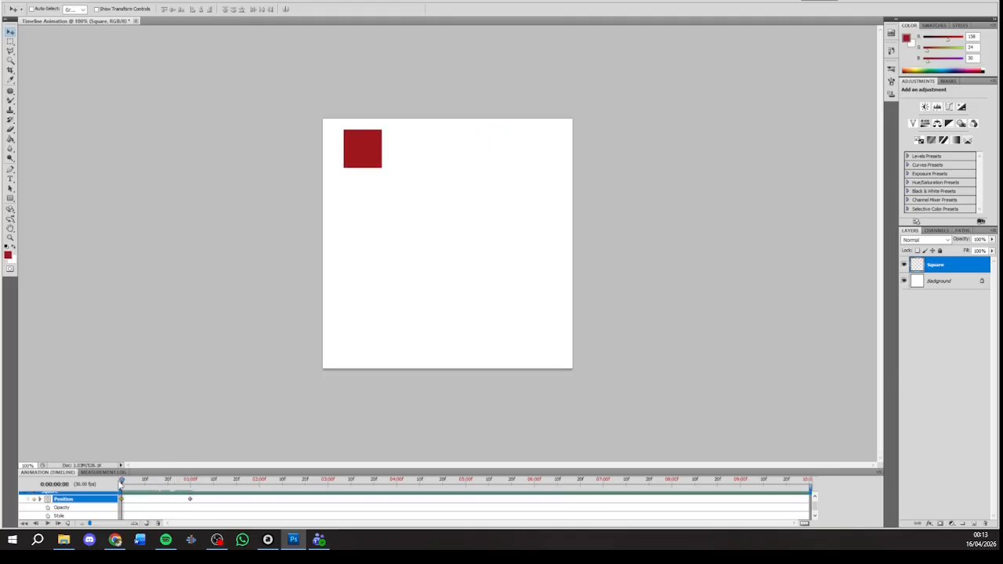
pyautogui.press('space')
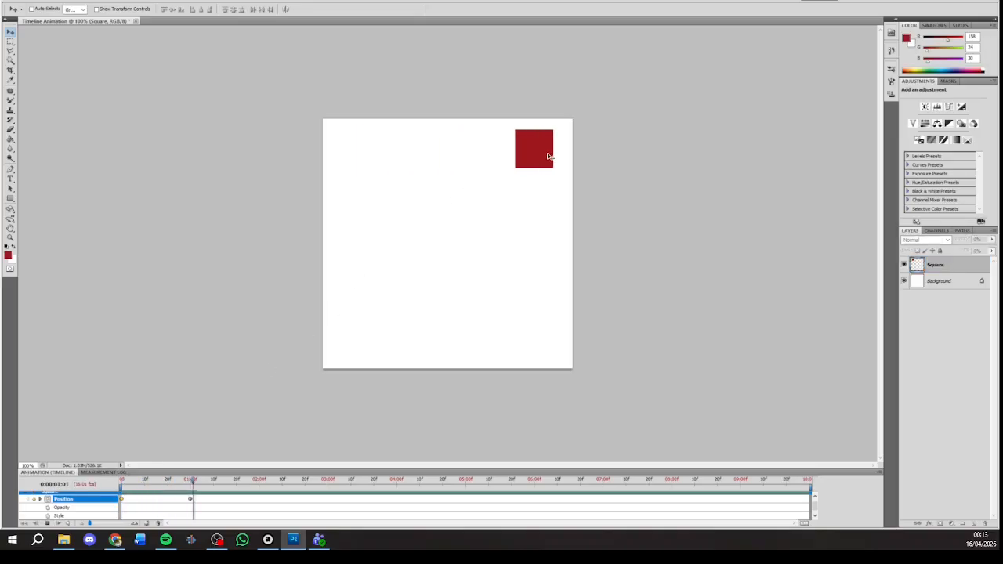
pyautogui.press('space')
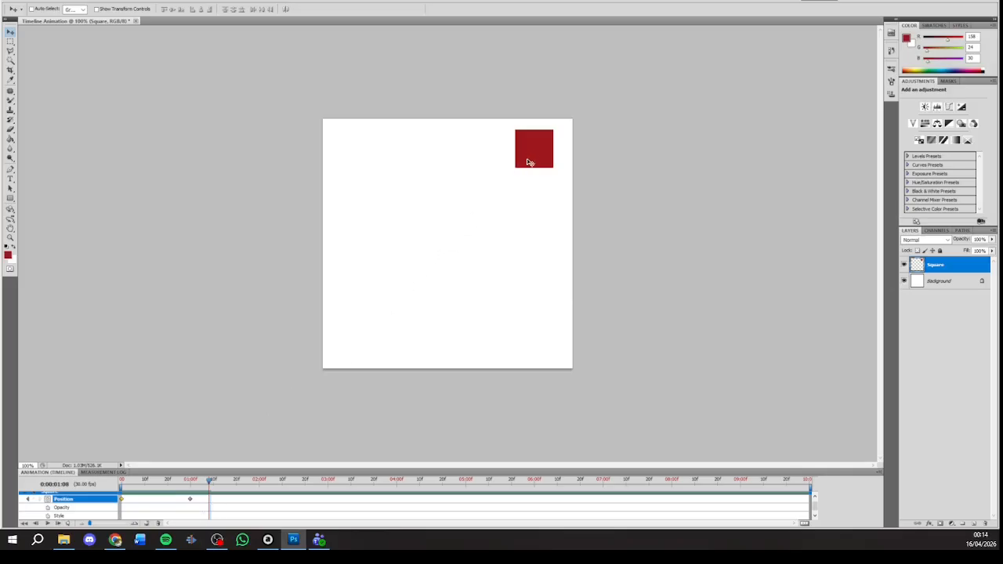
# Step: At 0:00:01:08, move the red square straight down to the canvas's lower-right corner as a third position keyframe, and preview the animation from the start
pyautogui.moveTo(532, 164); pyautogui.dragTo(535, 324)
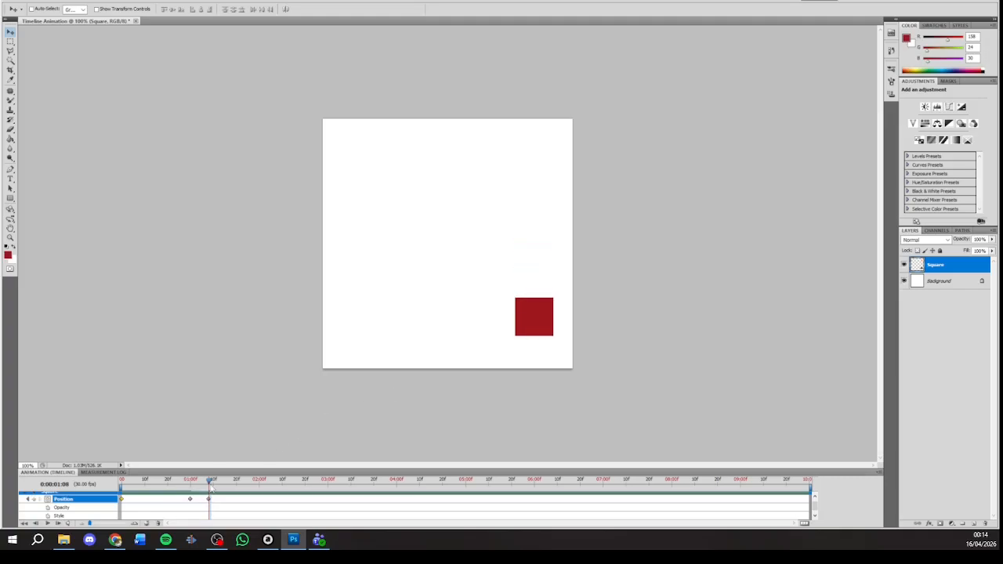
pyautogui.moveTo(211, 487); pyautogui.dragTo(120, 498)
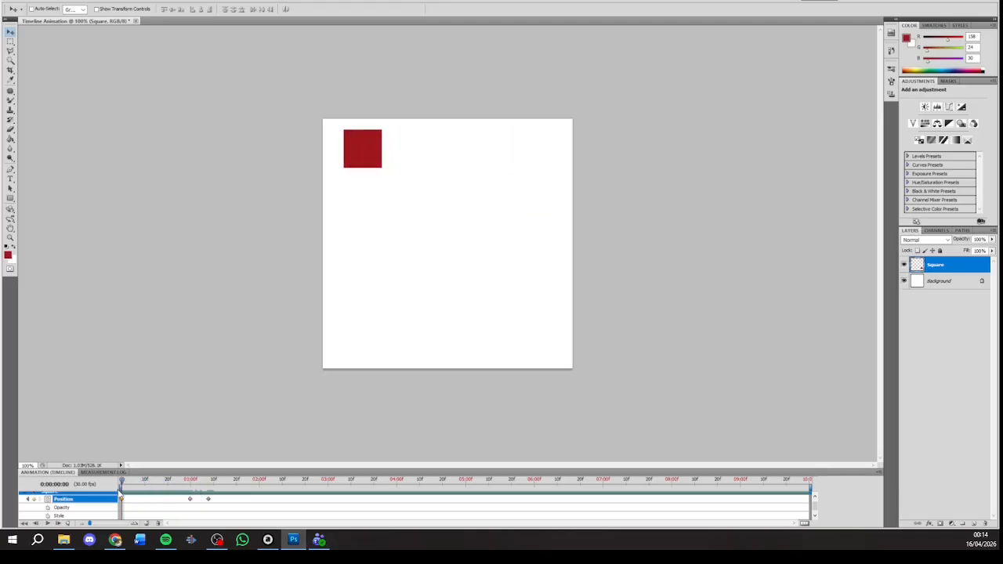
pyautogui.press('space')
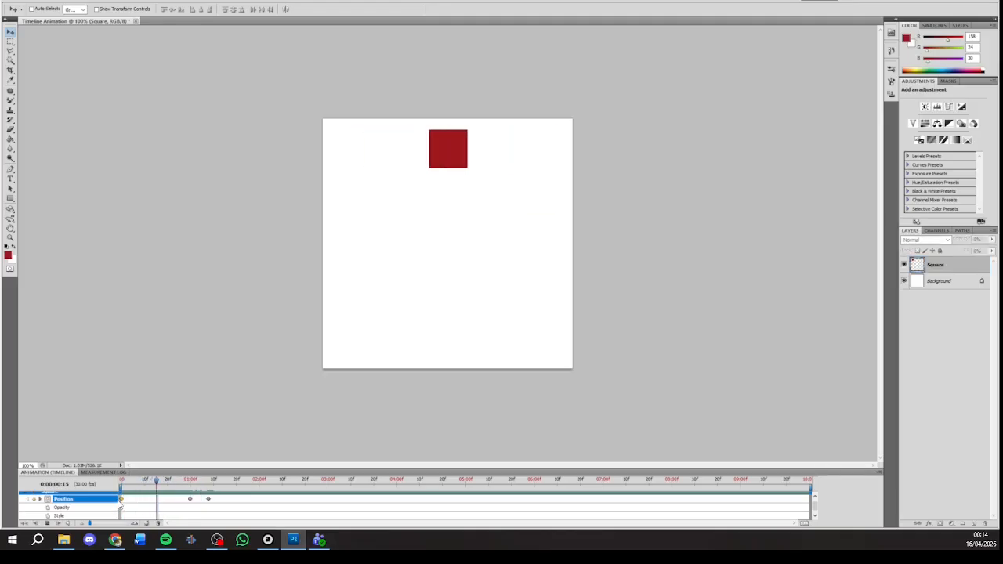
pyautogui.press('space')
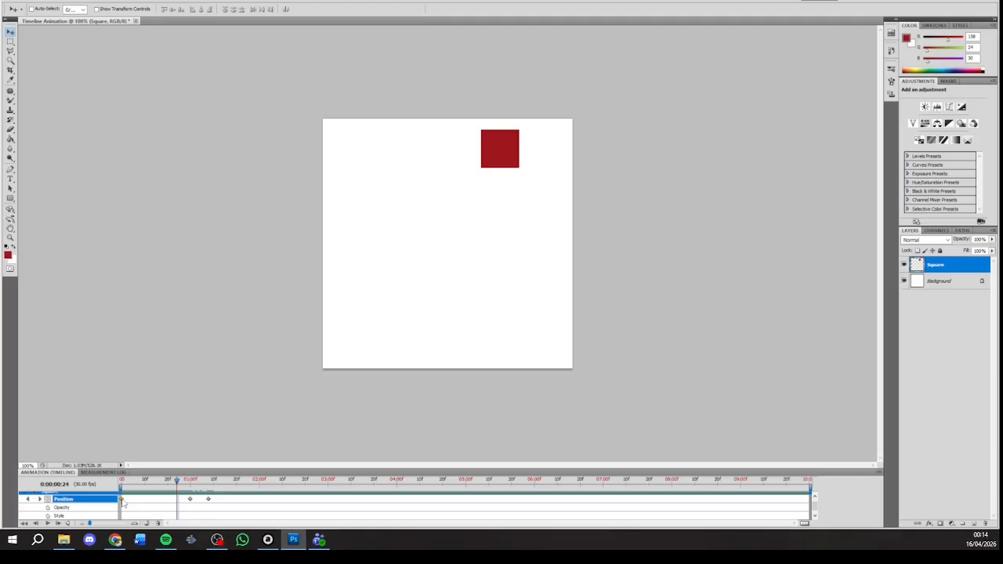
pyautogui.press('space')
pyautogui.press('space')
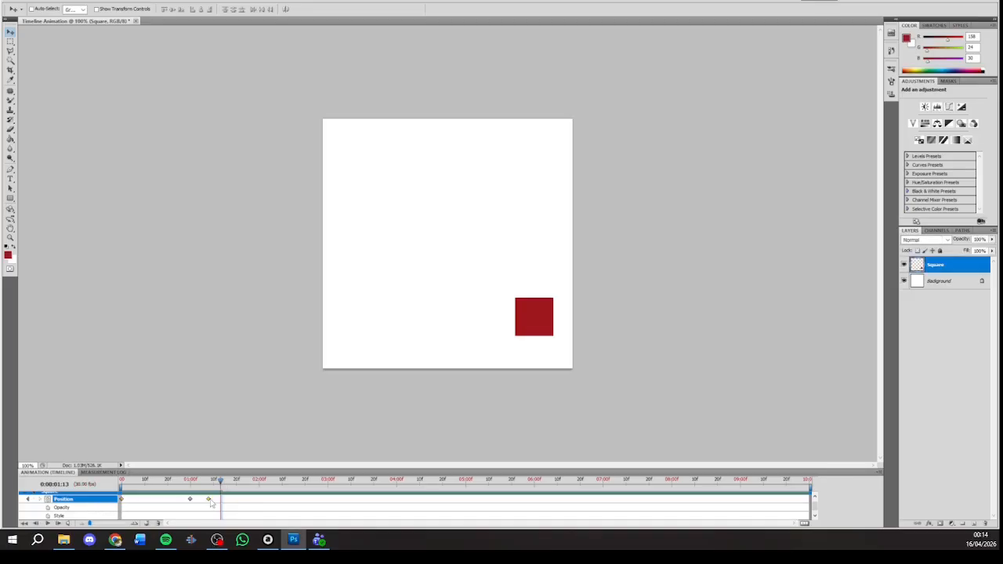
# Step: Shift the third position keyframe to 02:00f on the timeline, preview the slower downward movement, and return the playhead to 0:00:00:00
pyautogui.moveTo(210, 499); pyautogui.dragTo(260, 499)
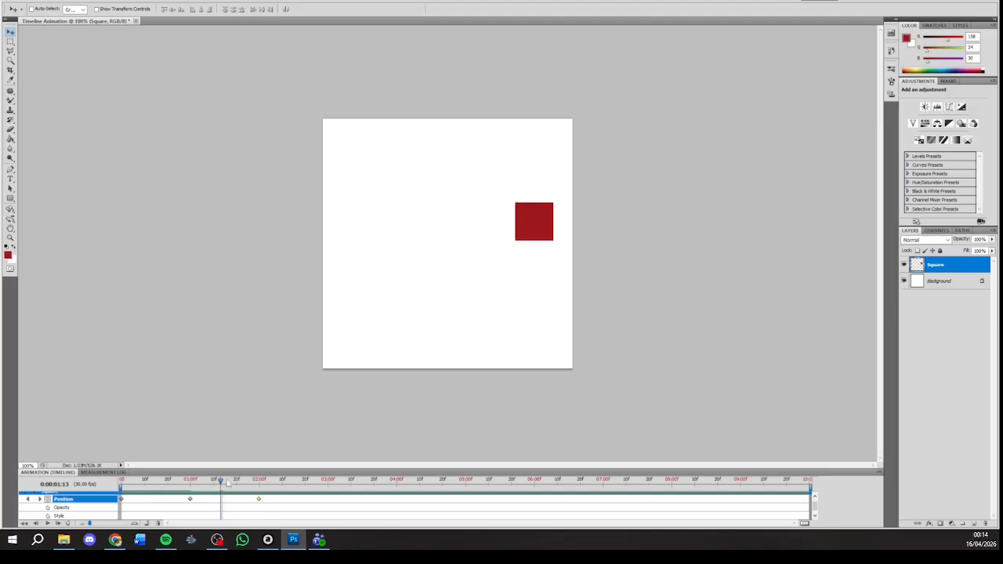
pyautogui.press('space')
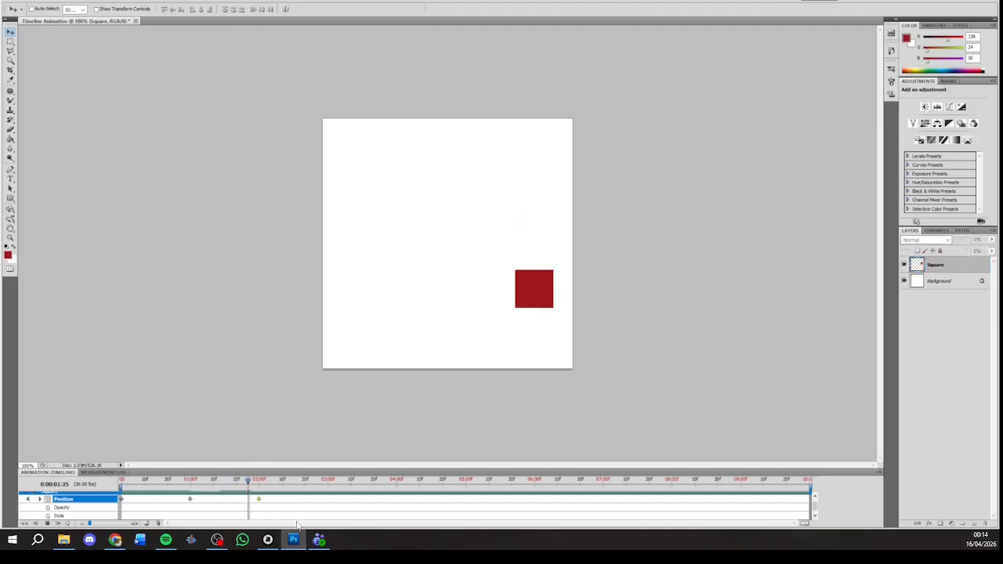
pyautogui.press('space')
pyautogui.press('space')
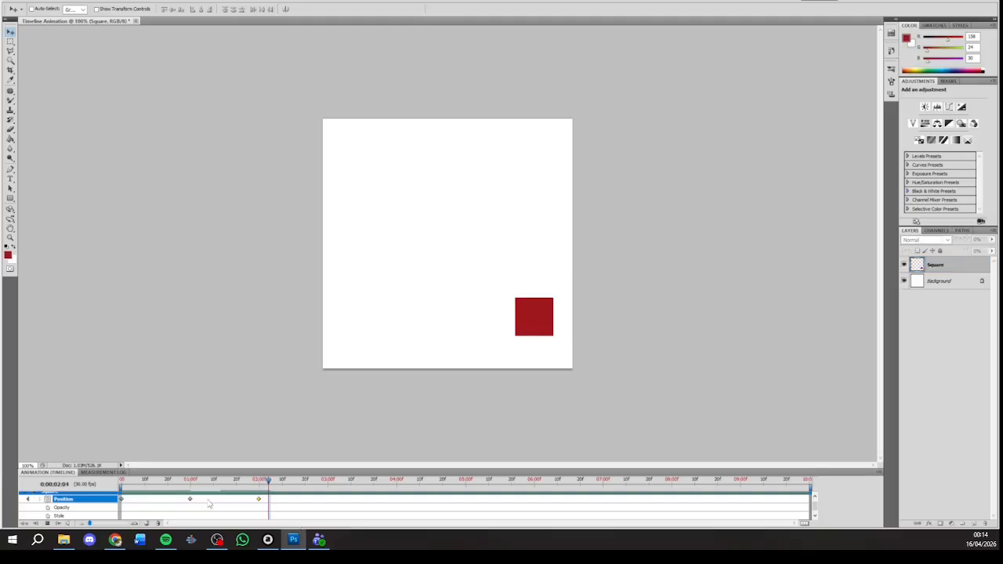
pyautogui.press('space')
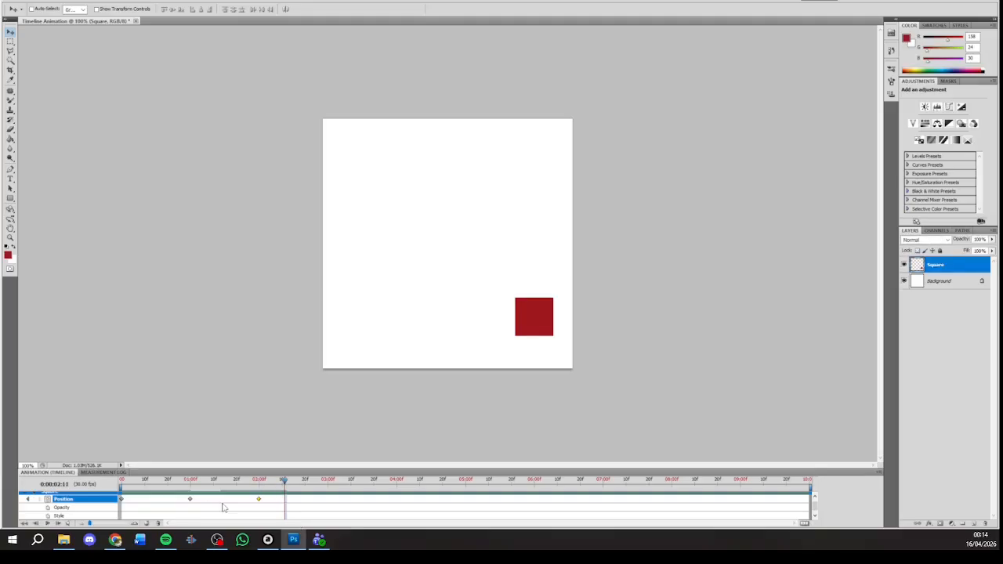
pyautogui.moveTo(284, 481); pyautogui.dragTo(106, 510)
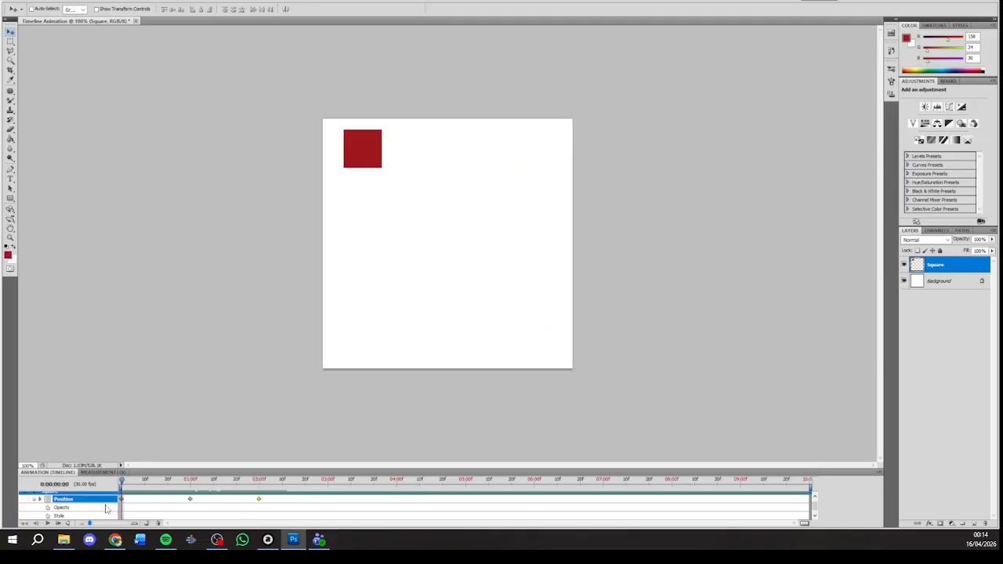